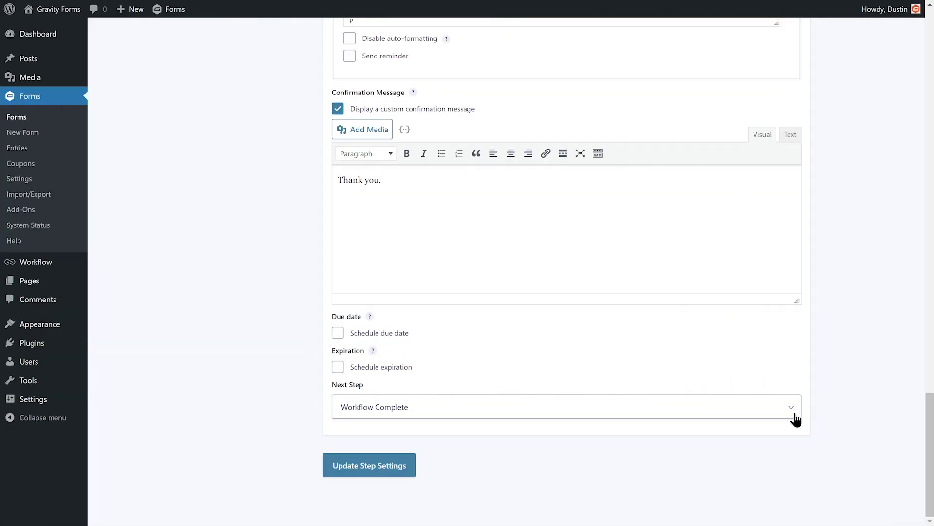
Set Vacation Request as next step, add a 'Vacation Request' step, and place the Vacation Days field
click(795, 417)
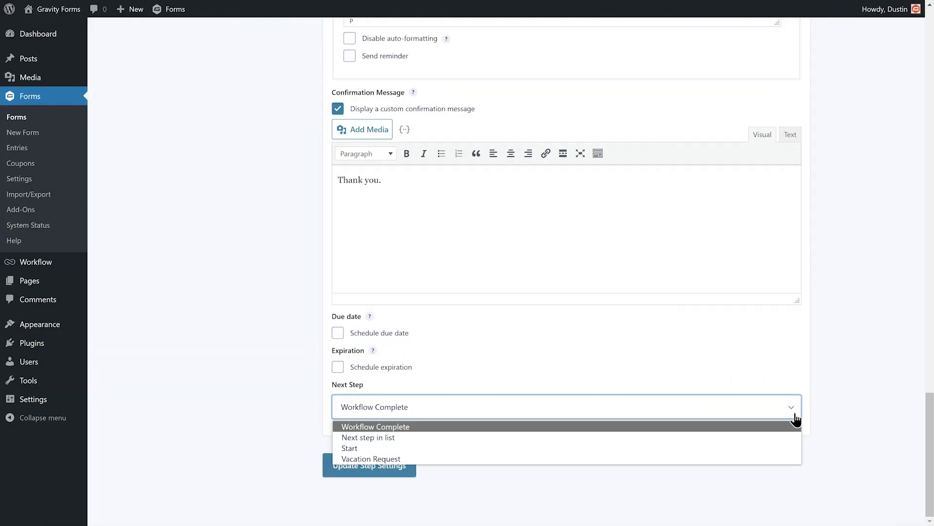
click(774, 458)
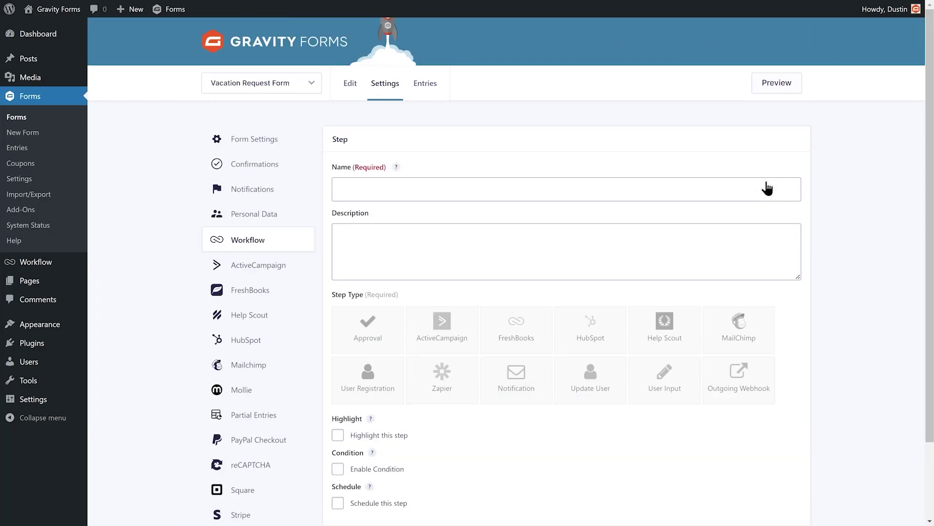
click(767, 187)
text(Vacation Request)
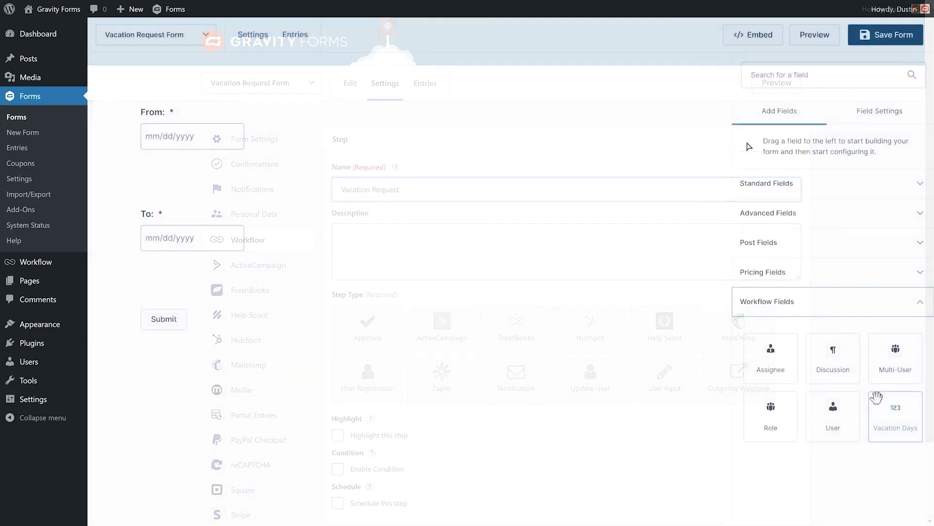
drag(876, 397, 388, 276)
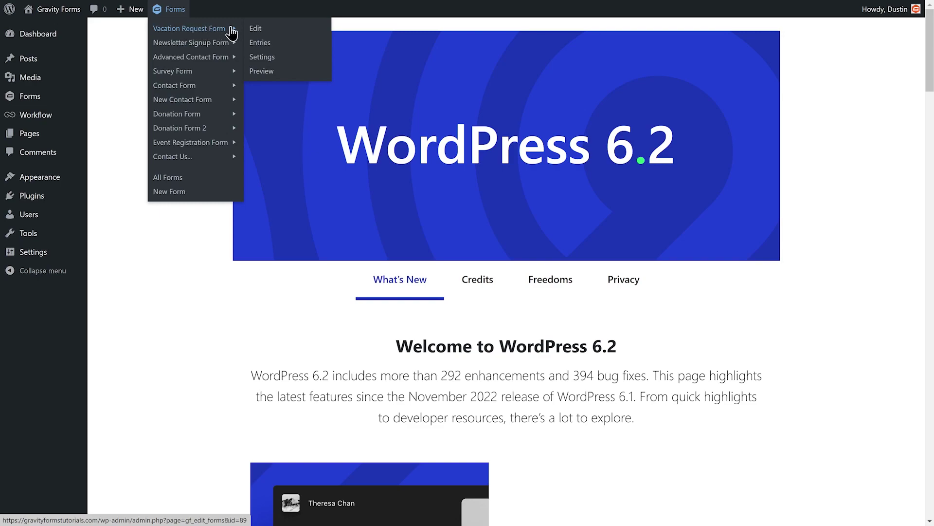
Open the Vacation Request Form settings and submit the vacation request
click(282, 59)
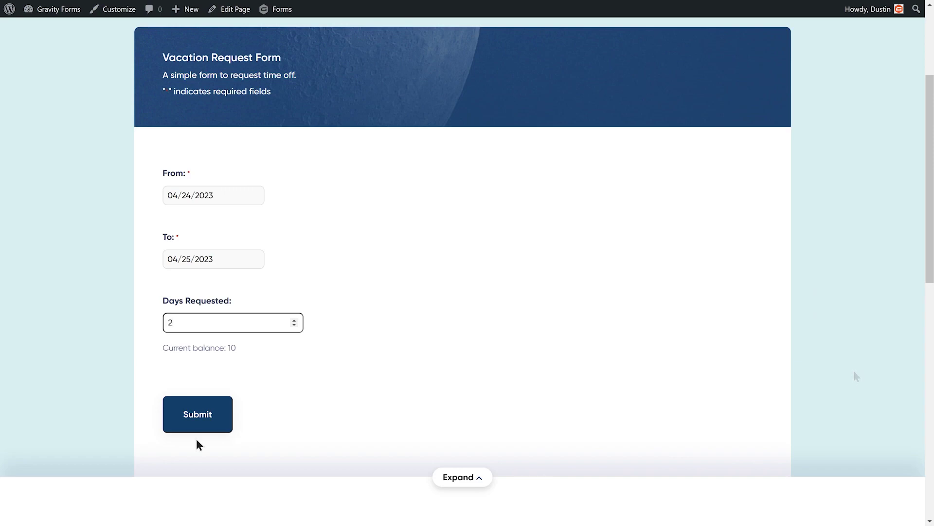
click(198, 431)
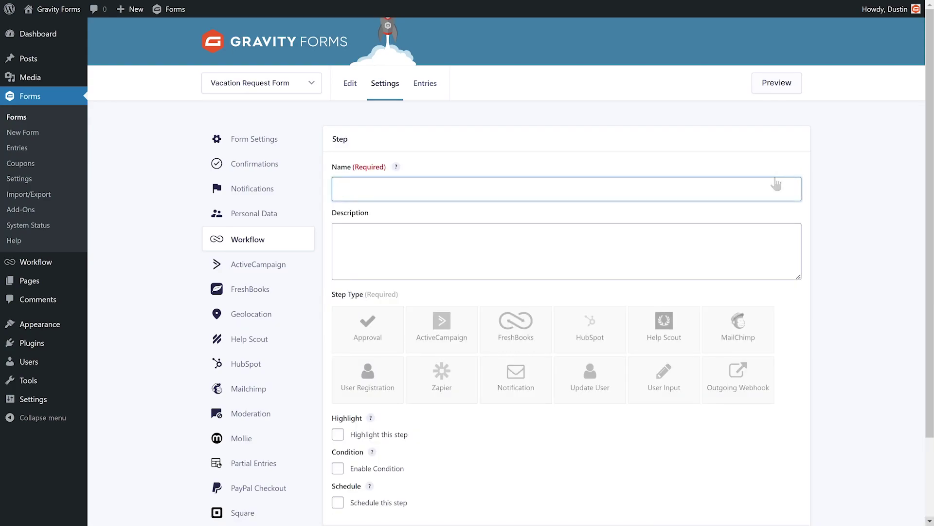
Name the new workflow step 'Modify Dates' and make it a User Input step
text(Modify Date)
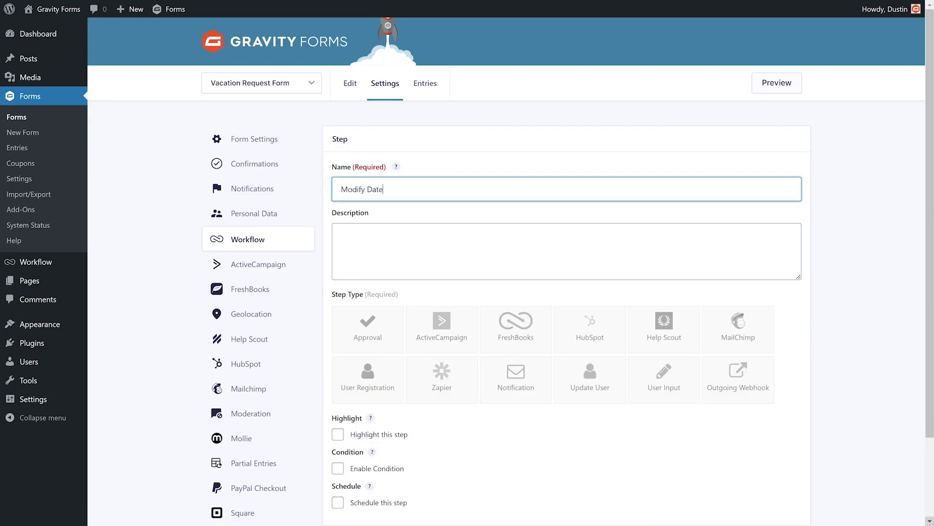
text(s)
click(671, 430)
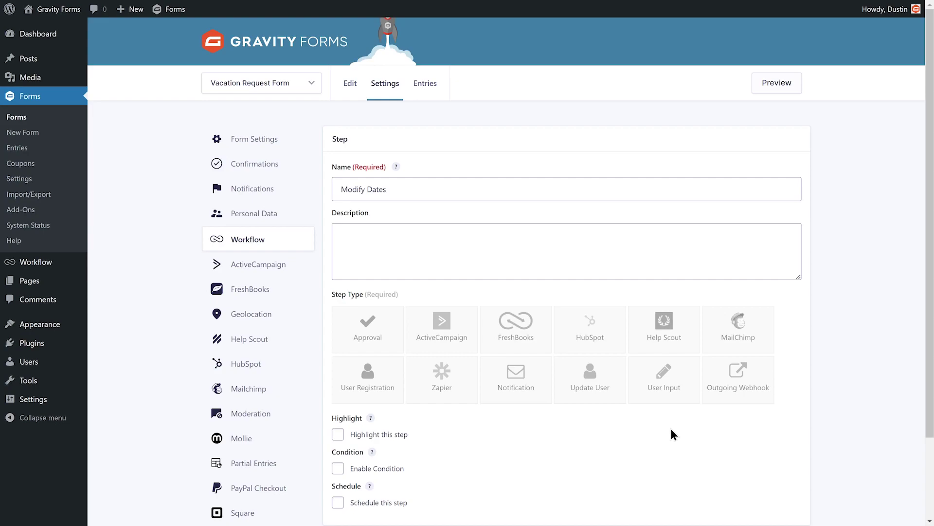
click(667, 397)
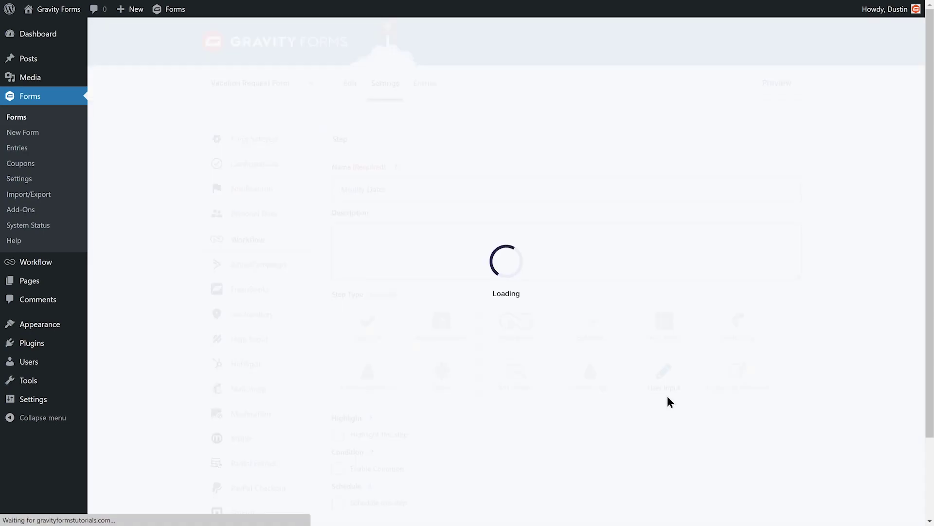
Assign Modify Dates to User (Created by) and require users to be logged in
scroll(667, 401, down, 2)
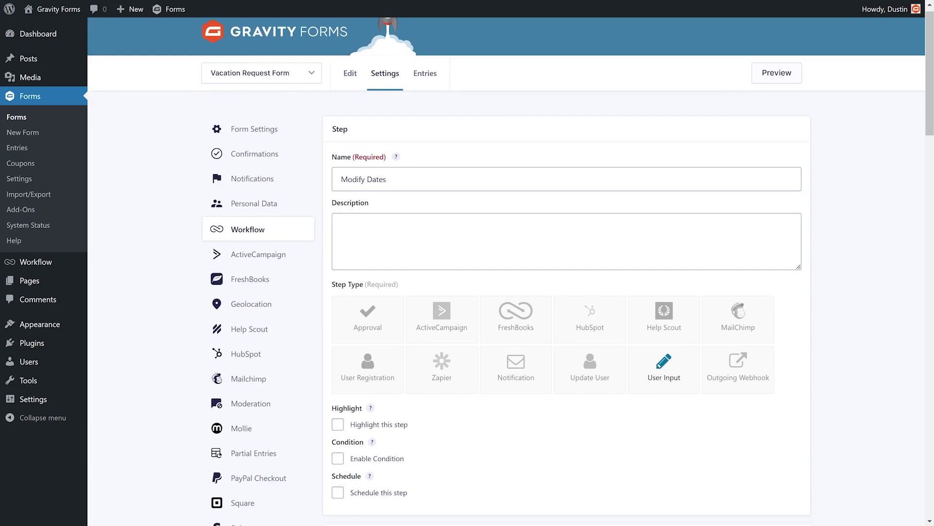
scroll(668, 401, down, 3)
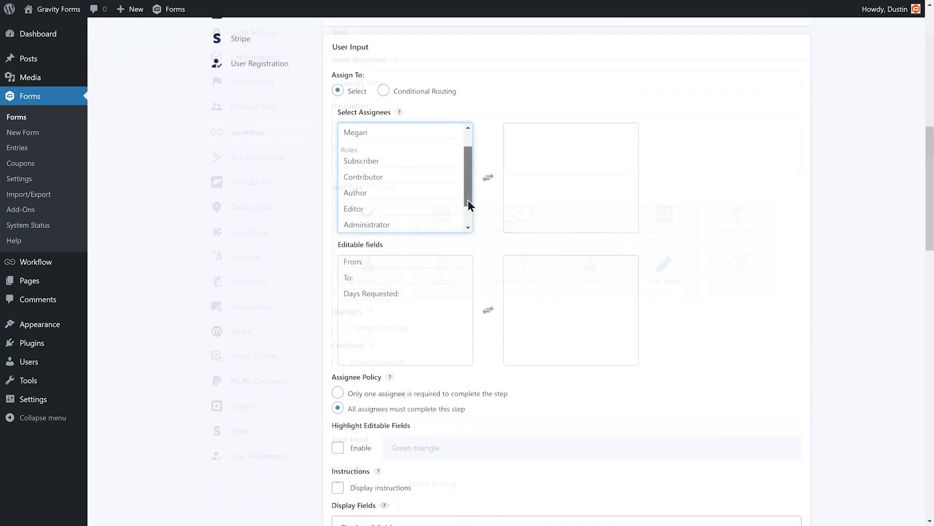
drag(469, 204, 467, 223)
click(406, 225)
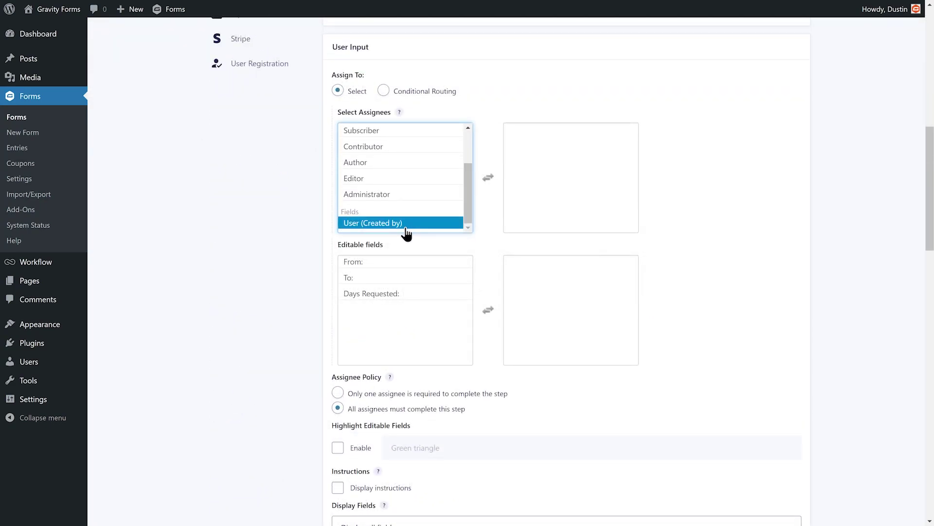
double_click(406, 224)
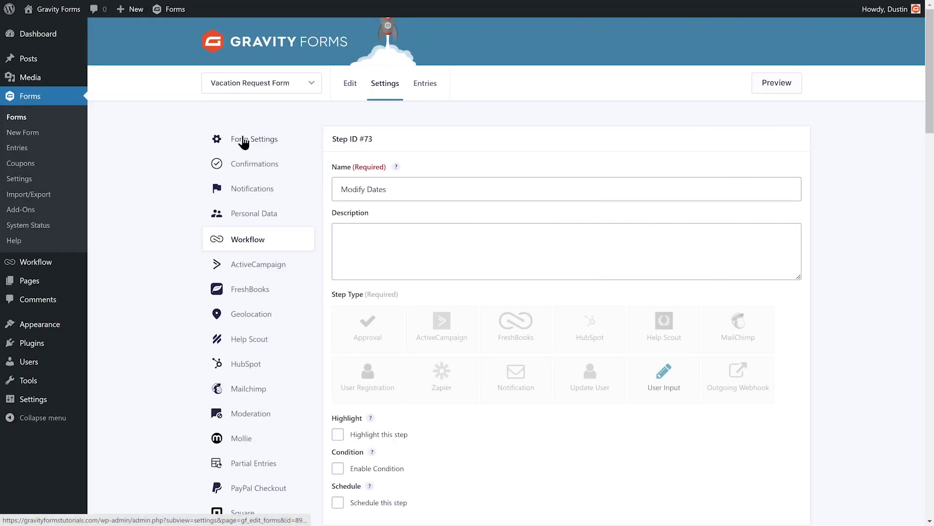
click(243, 140)
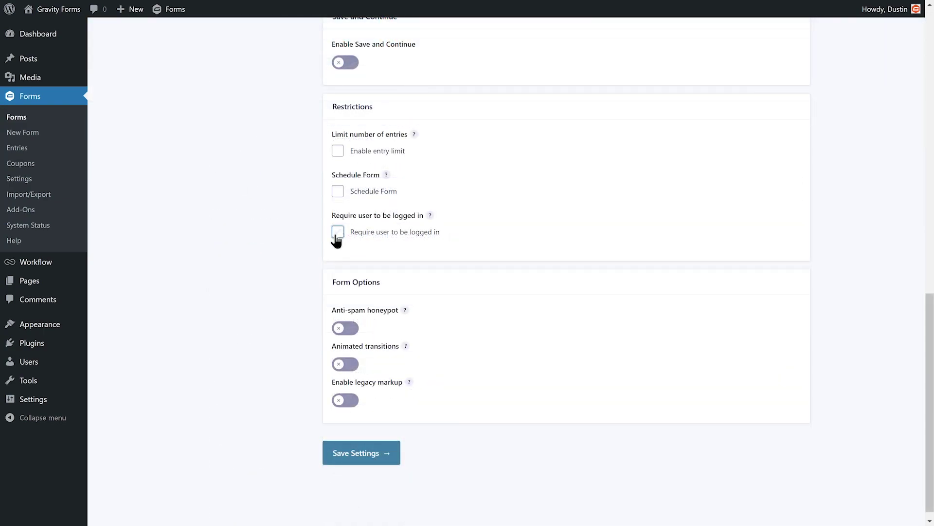
click(337, 232)
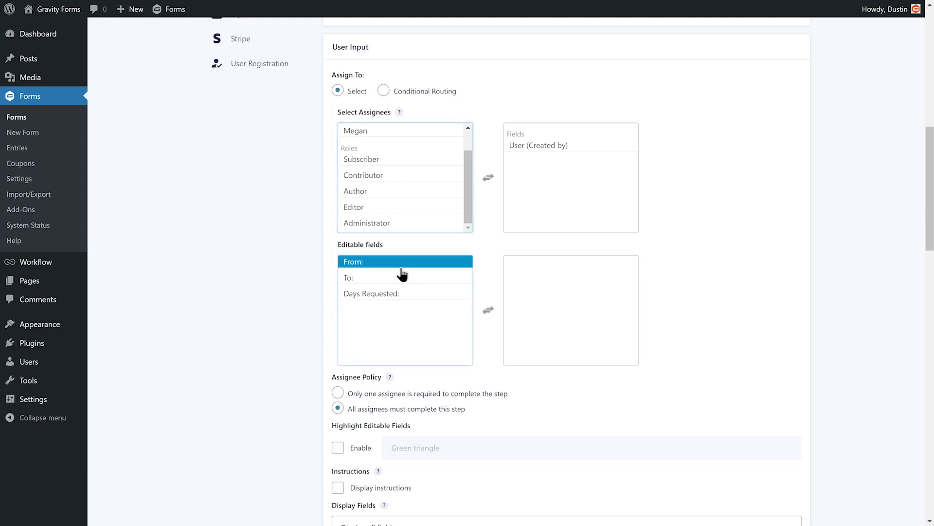
Make To and Days Requested editable, change days to 5, and highlight editable fields in green
click(401, 268)
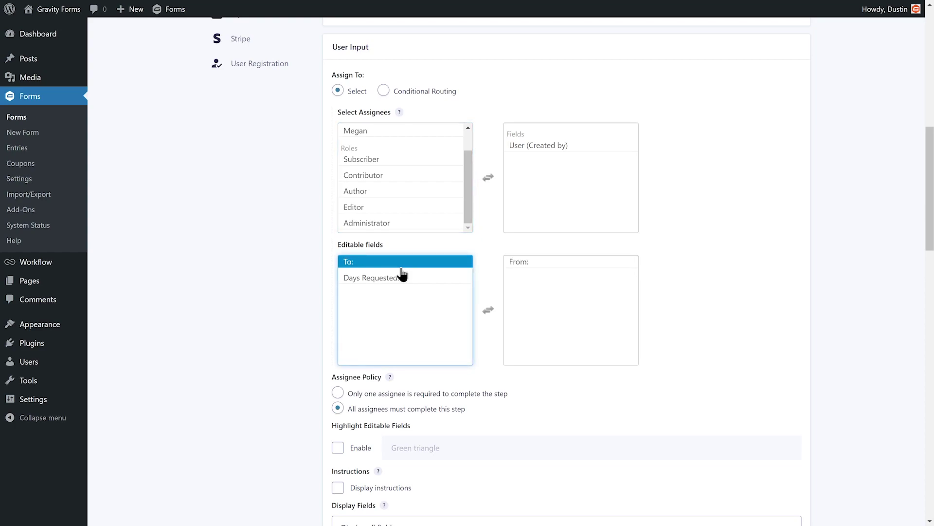
click(401, 265)
click(402, 266)
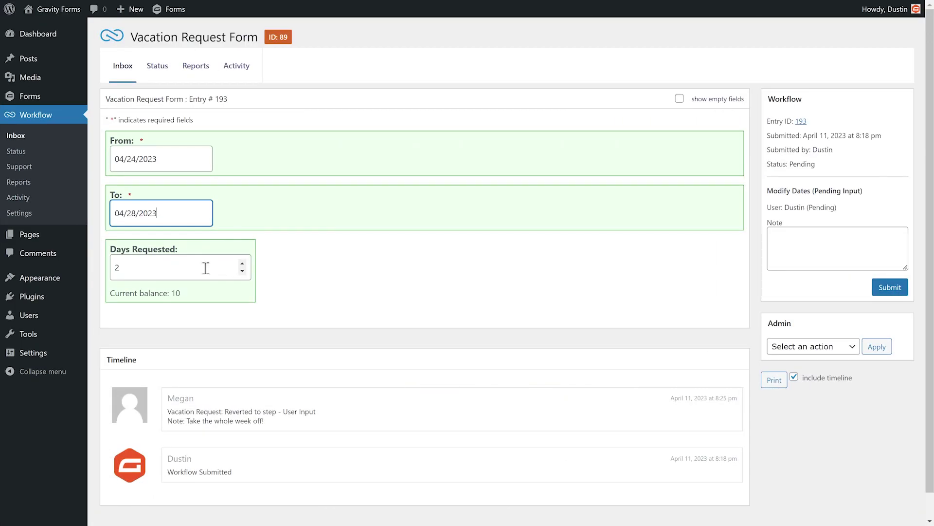
click(206, 268)
key(BackSpace)
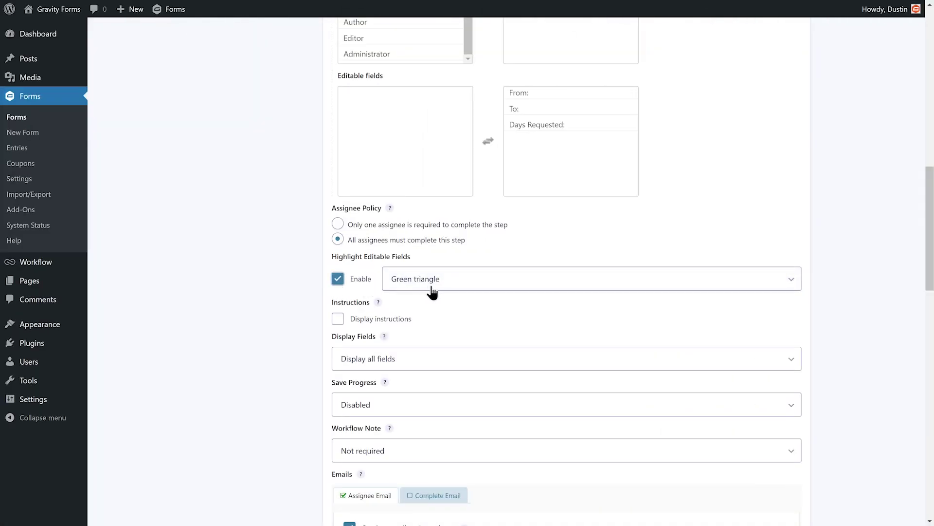
click(468, 288)
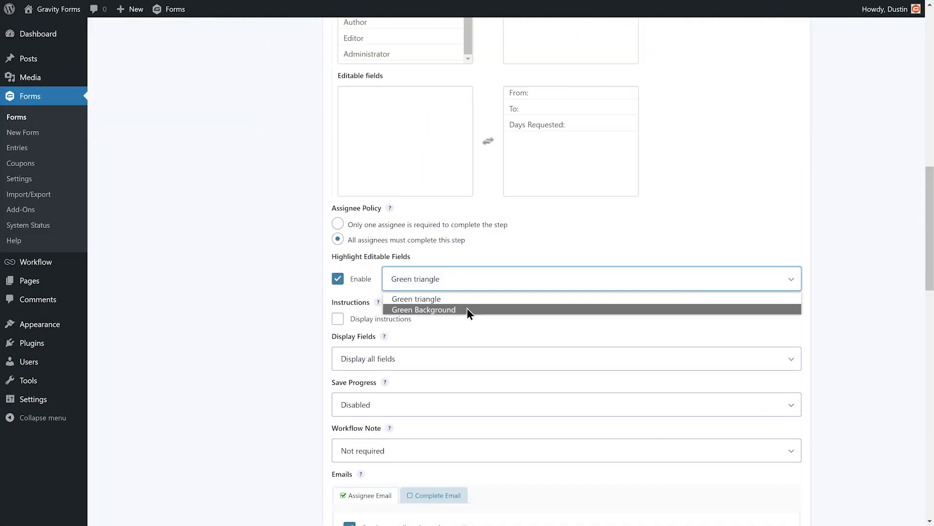
click(467, 309)
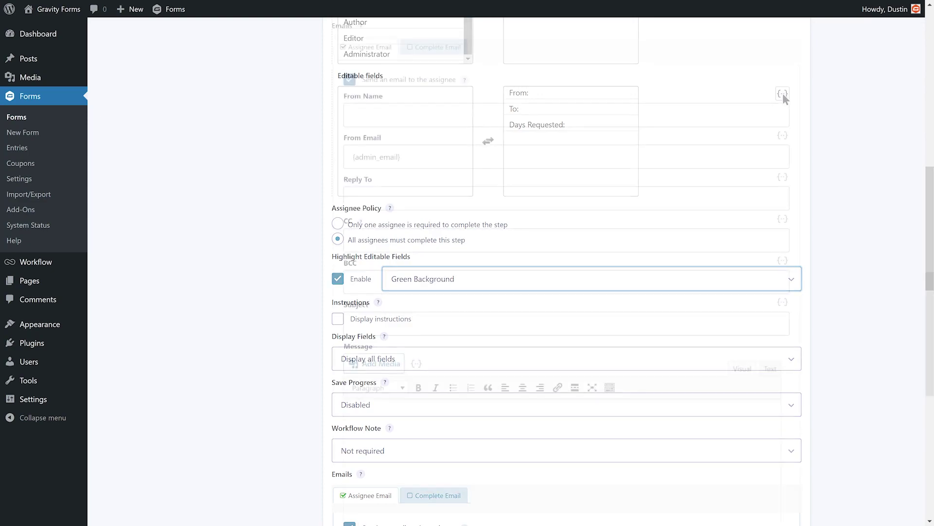
Use {user:display_name} as email From Name and write the 'check your Workflow inbox' message
click(783, 92)
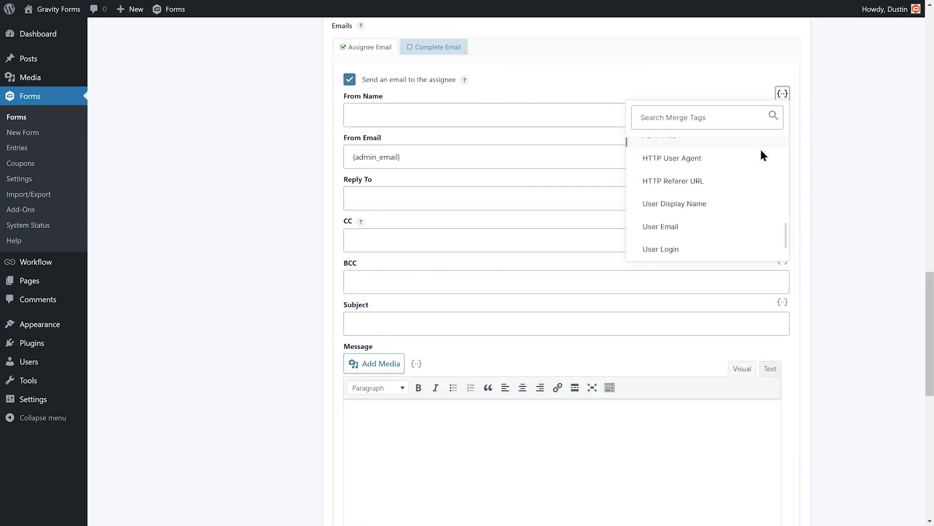
click(745, 205)
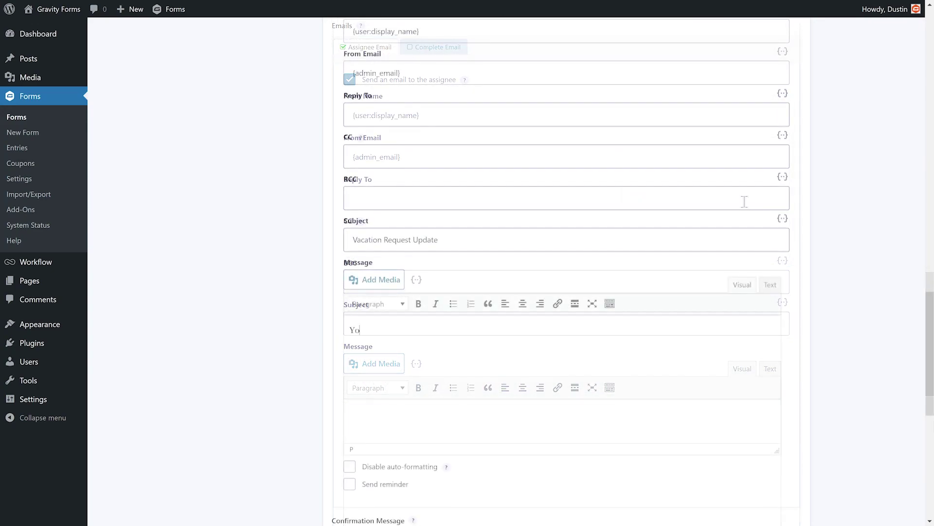
text(vaca)
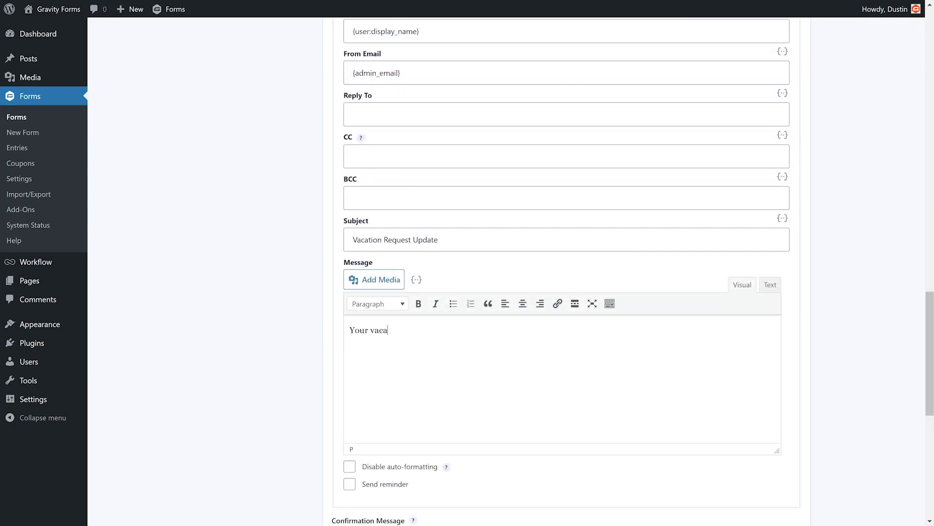
text(tion request has been reverted.  Please check your Workflow inbox.)
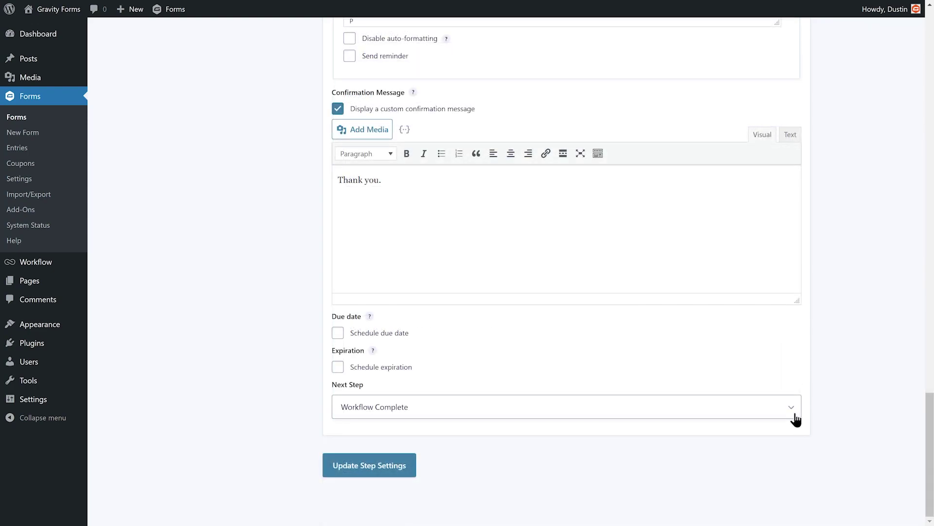
Route Modify Dates to the Vacation Request step next and save the step settings
click(795, 416)
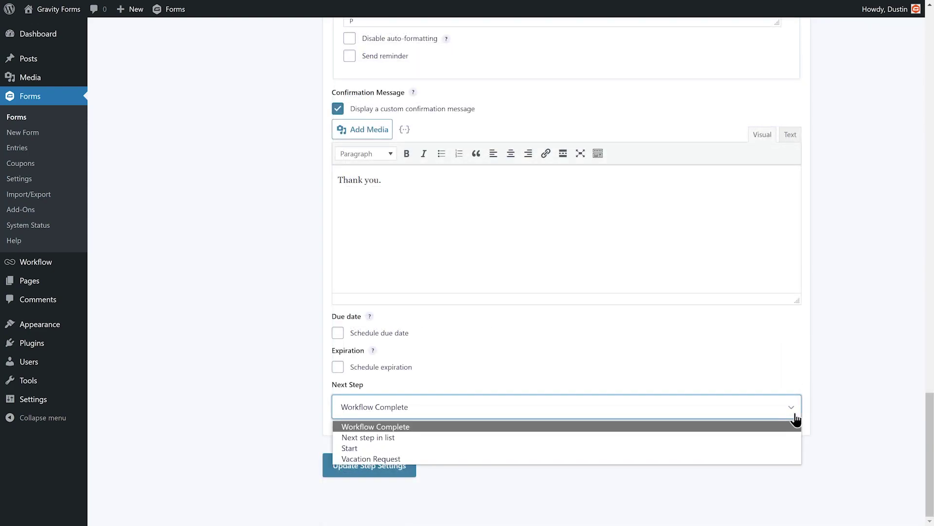
click(773, 458)
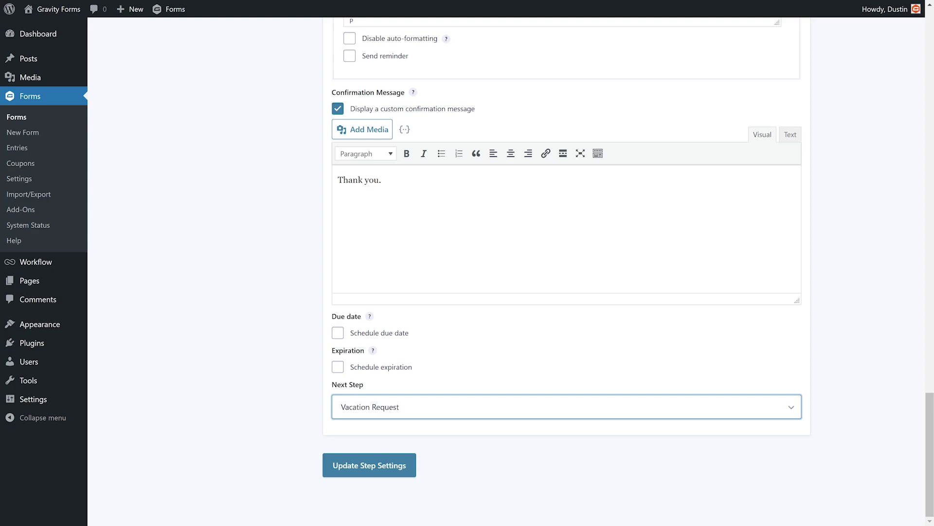
click(369, 475)
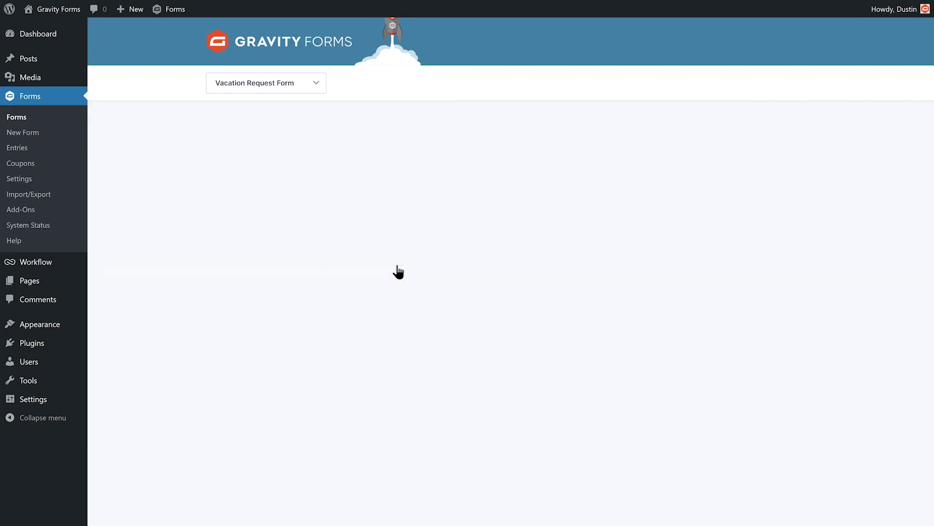
Complete the workflow on approval, allow reverting to Modify Dates, and require a note if reverted
scroll(585, 341, down, 20)
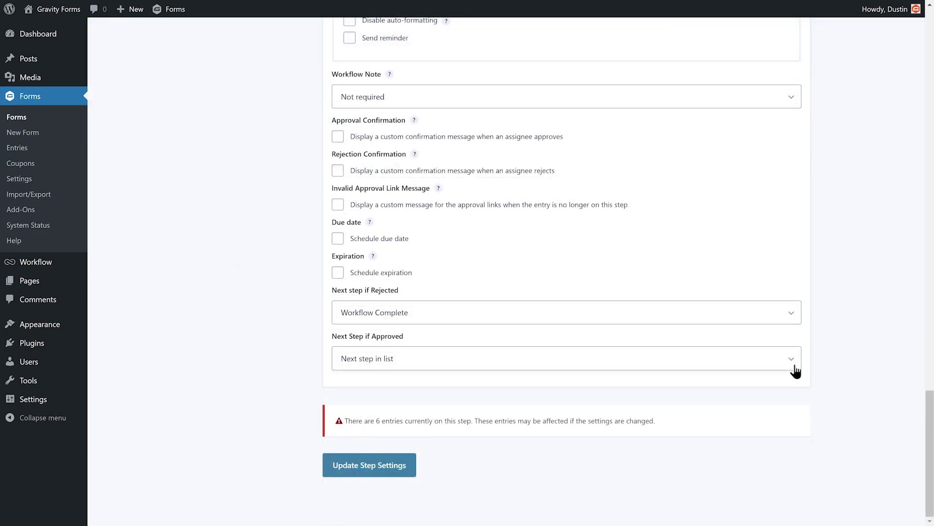
click(792, 366)
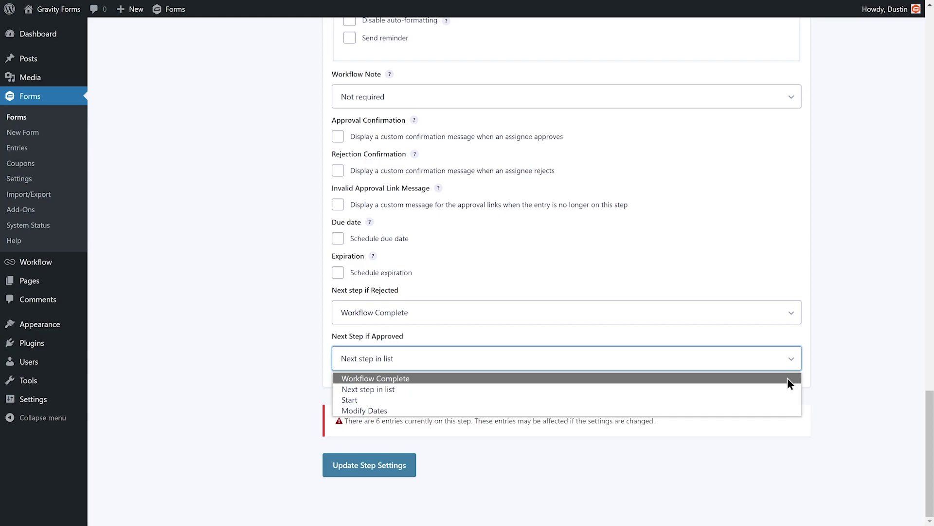
click(787, 377)
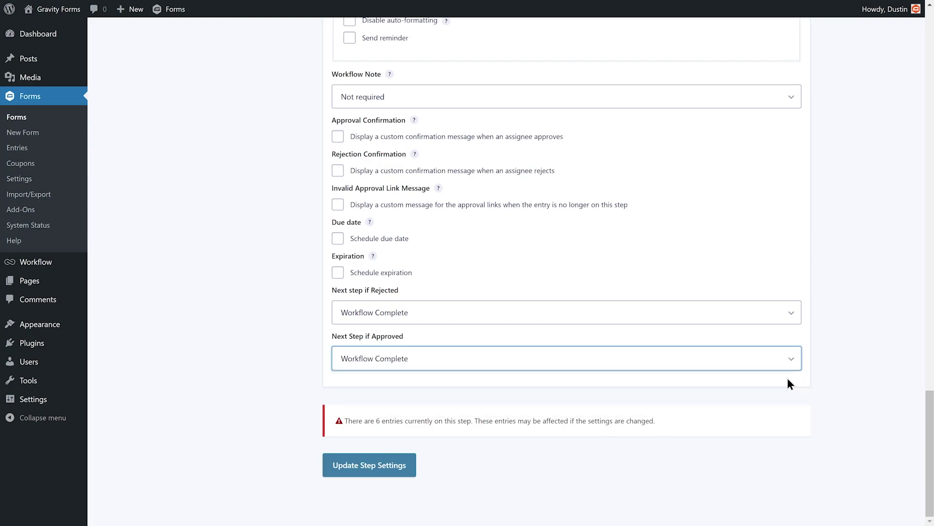
scroll(787, 378, up, 3)
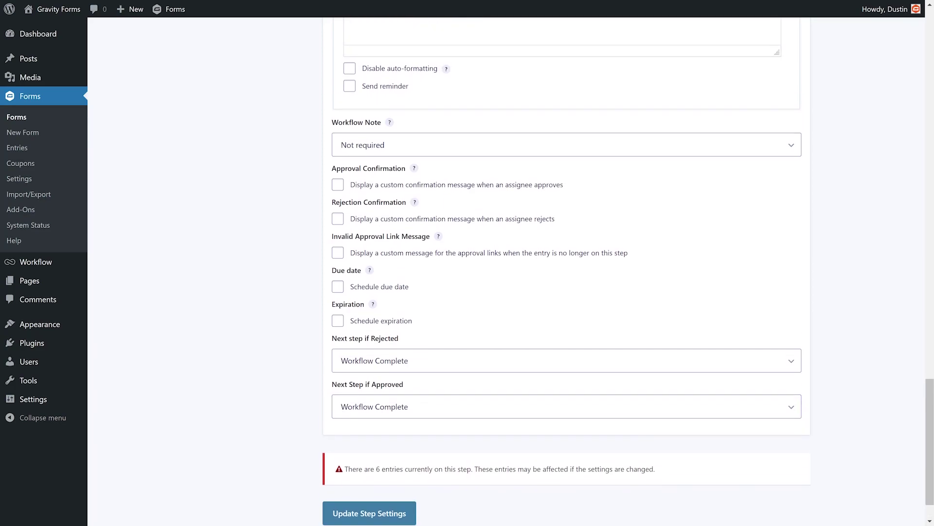
scroll(338, 185, up, 15)
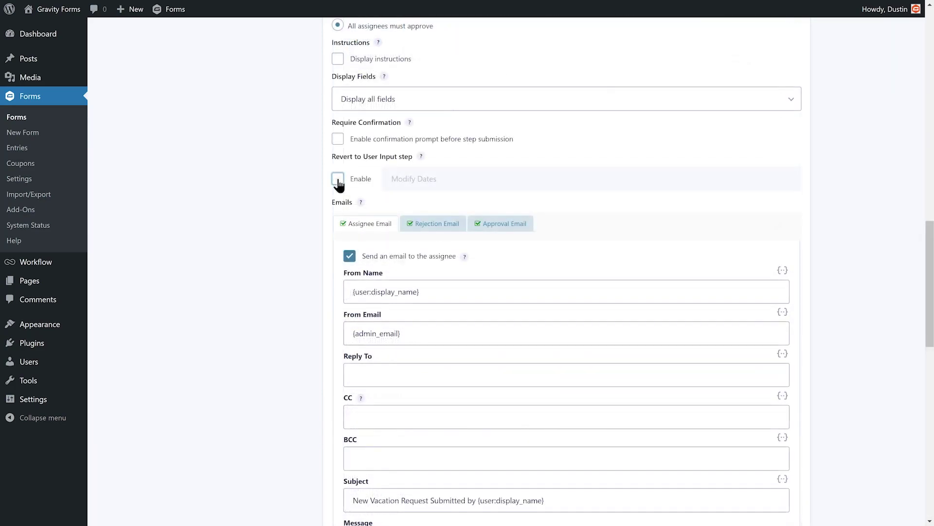
click(337, 180)
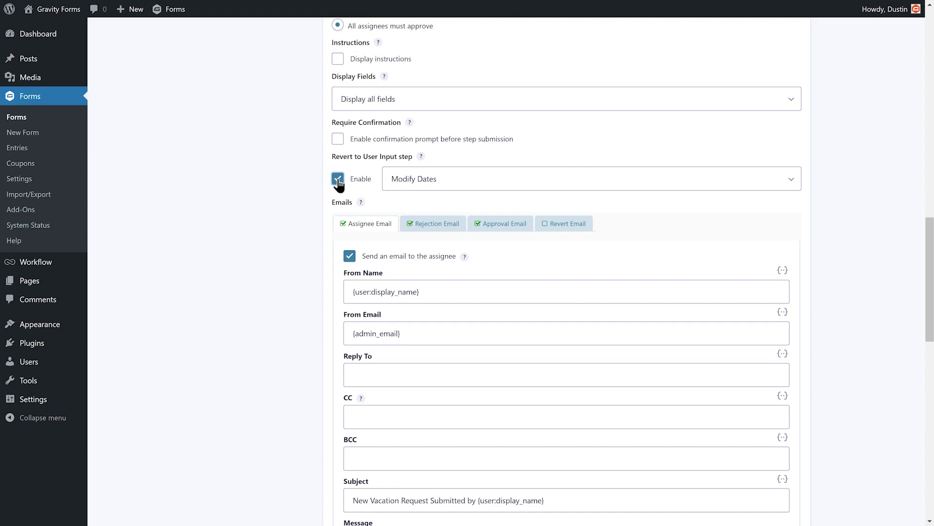
scroll(794, 94, down, 15)
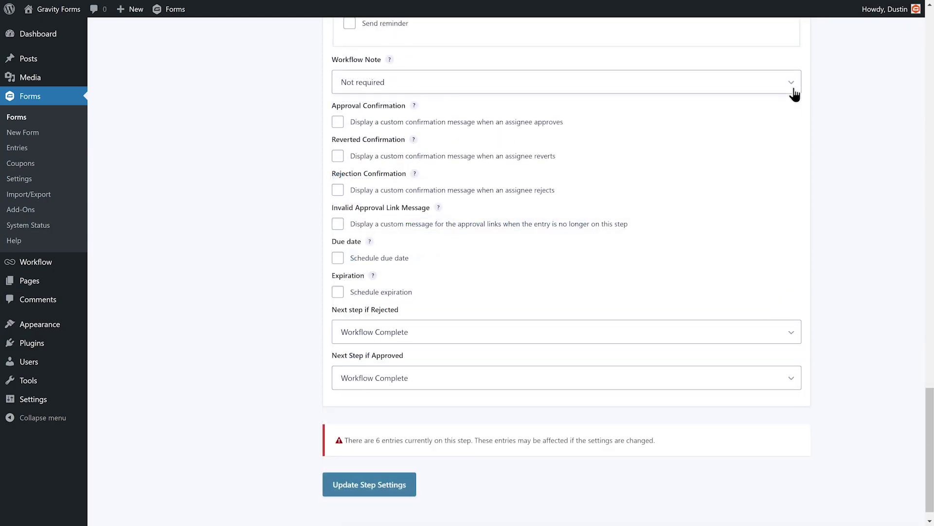
click(795, 94)
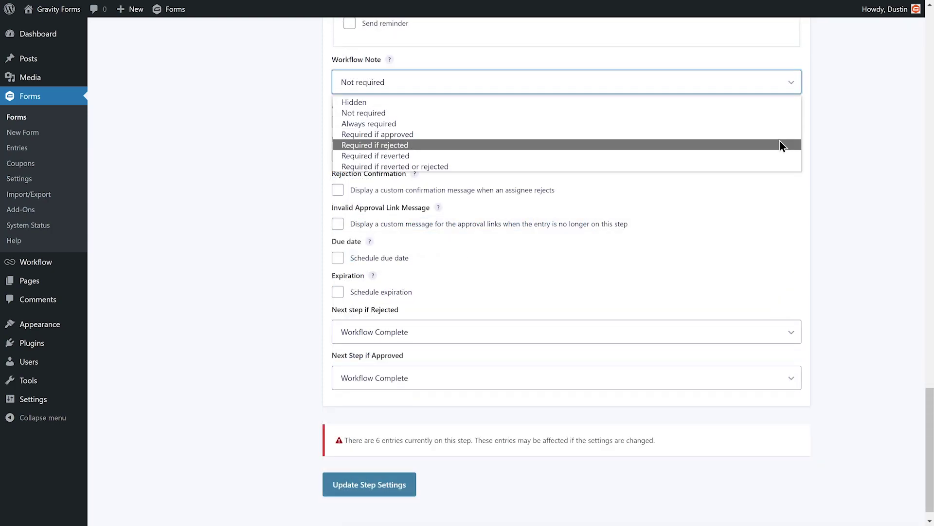
click(775, 157)
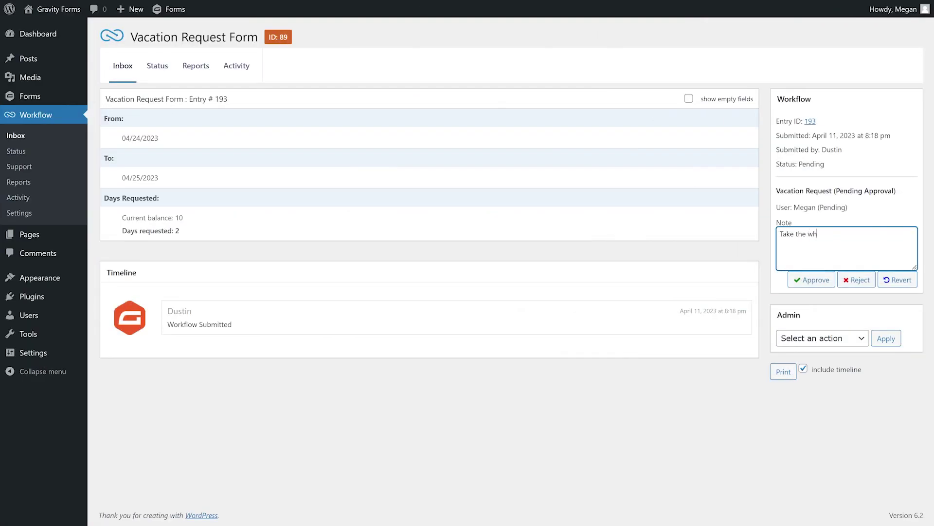
Finish the 'whole week off!' note, revert the request to Modify Dates, and save the approval step
text(ole )
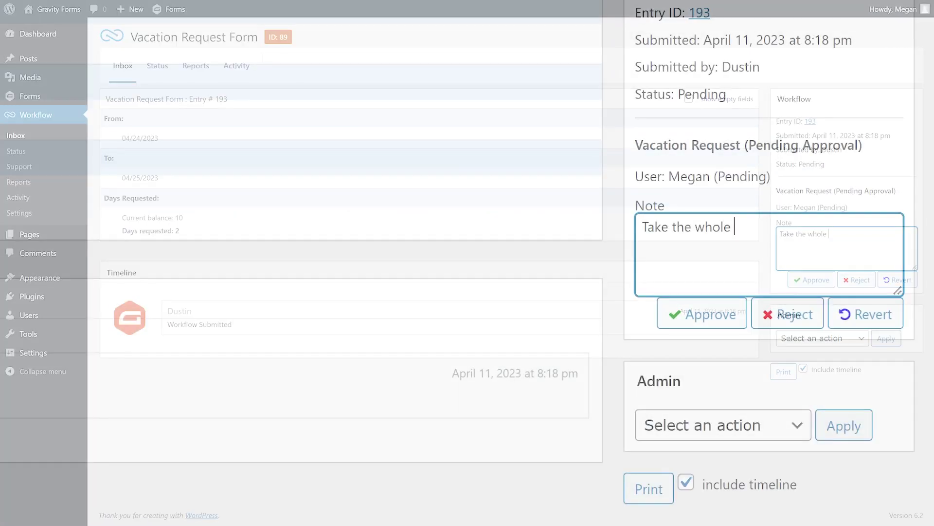
text(week off!)
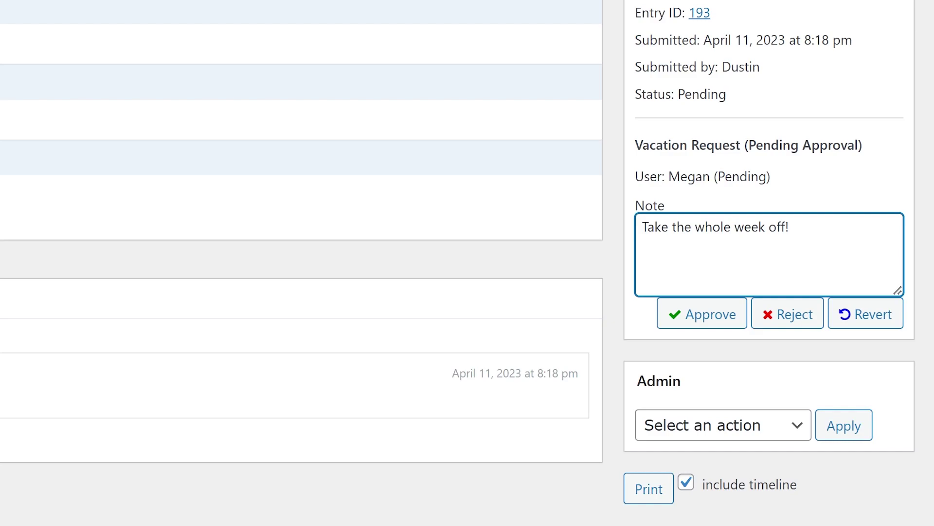
click(866, 326)
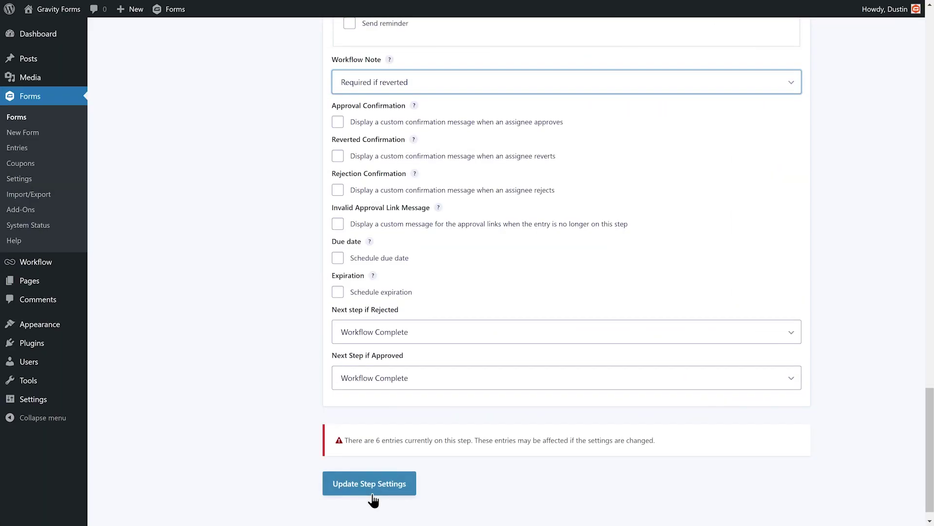
click(372, 493)
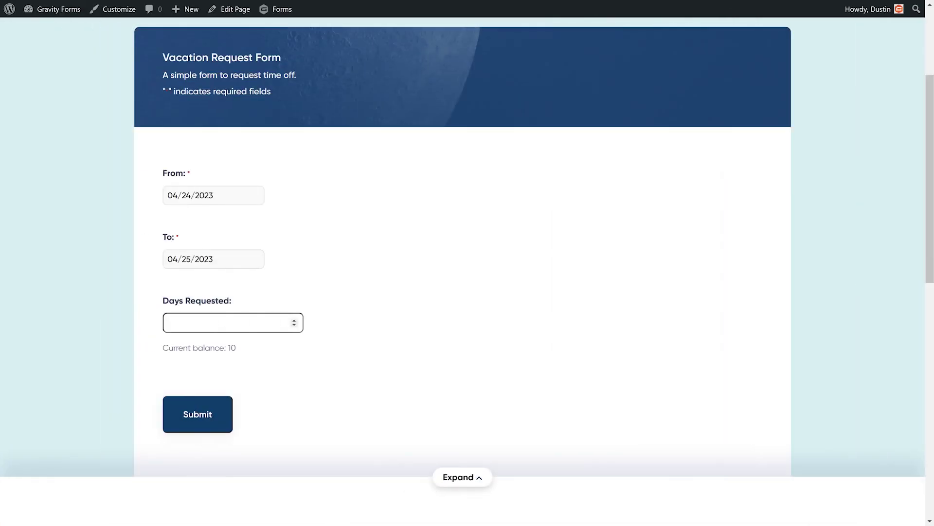
Enter 2 days requested and submit the 04/24–04/25/2023 vacation request
text(2)
click(197, 430)
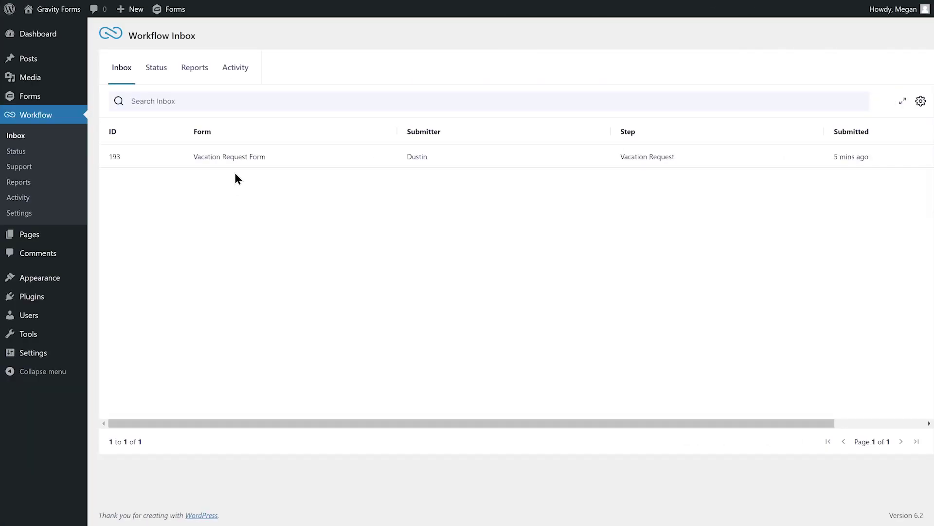
Revert vacation request entry 193 to Modify Dates with the note 'Take the whole week off!'
click(238, 169)
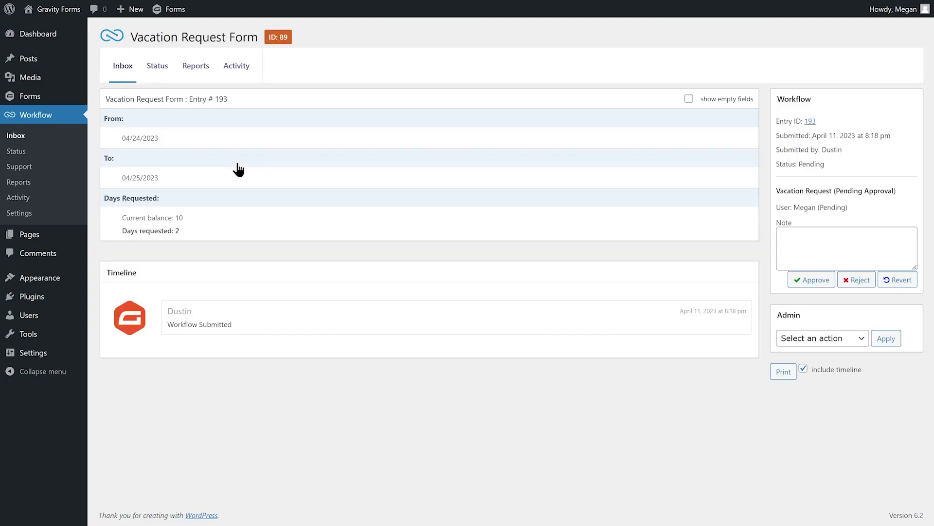
click(846, 248)
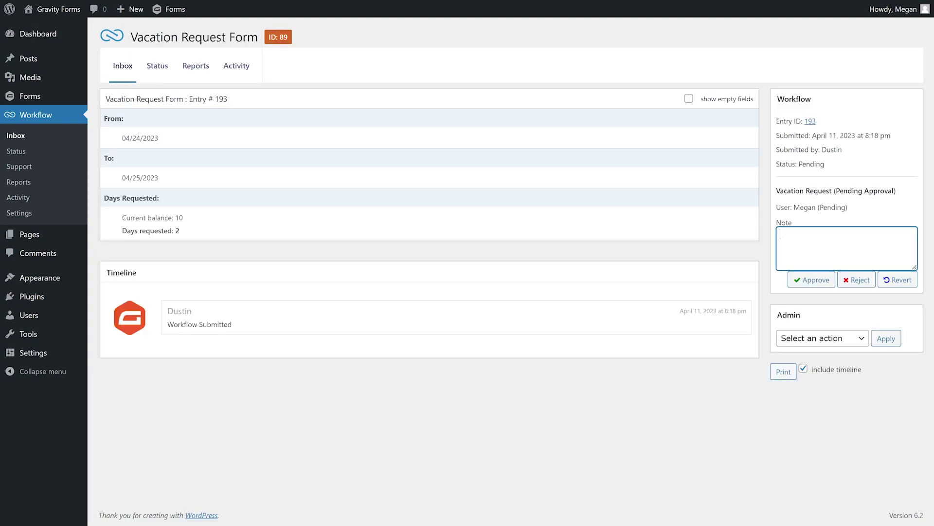
text(Take the whole week of)
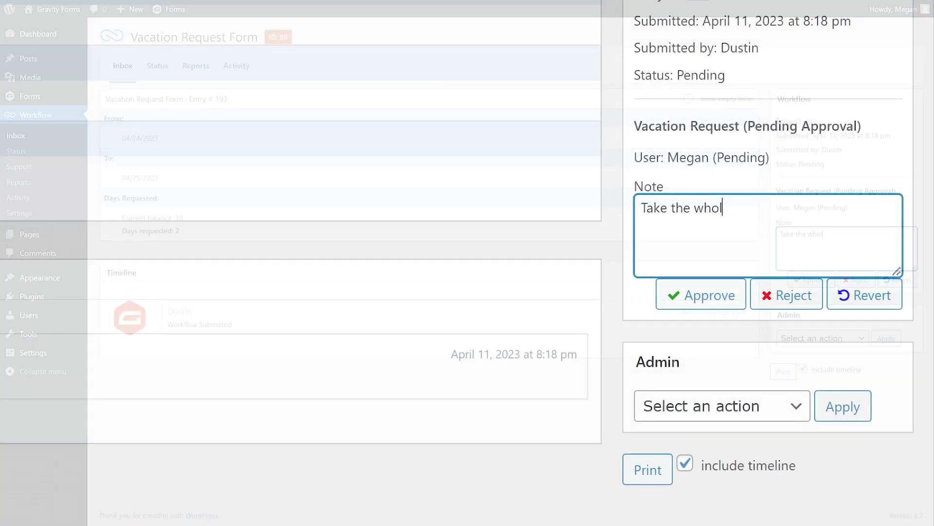
text(f!)
click(865, 306)
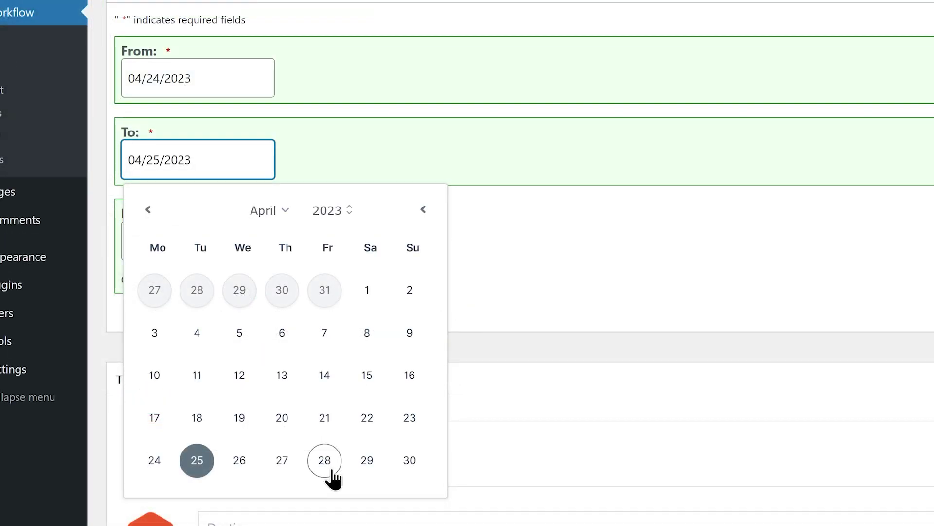
Change the end date to April 28, 2023 and set Days Requested from 2 to 5
click(327, 459)
key(Tab)
key(BackSpace)
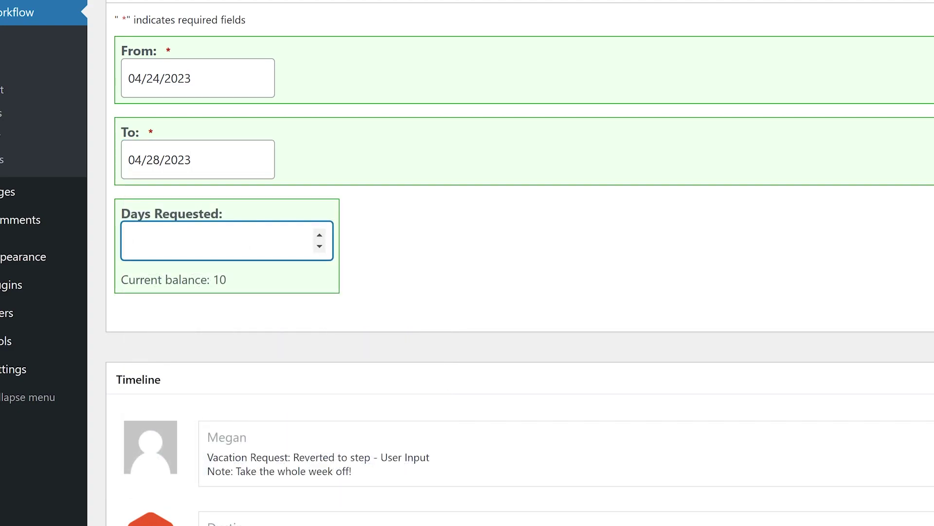
text(5)
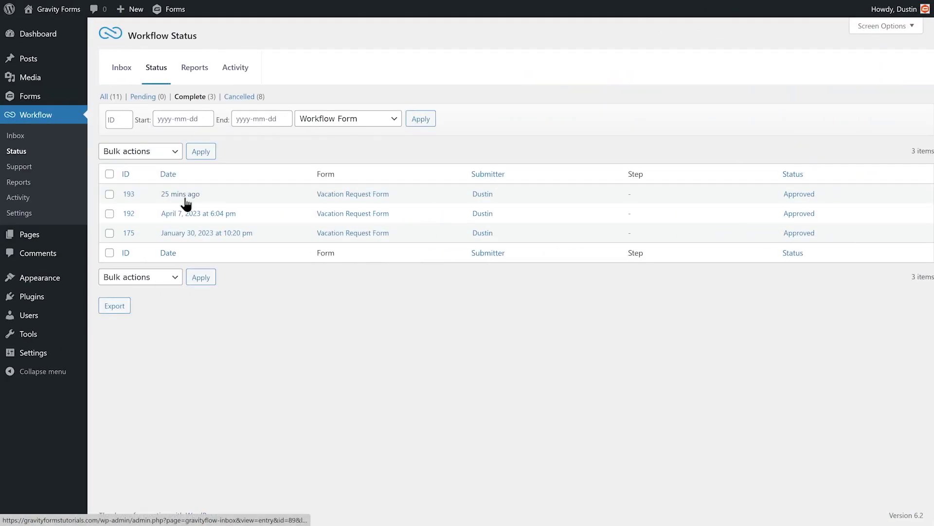
Open entry 193's detail page from the Workflow Status list
click(185, 197)
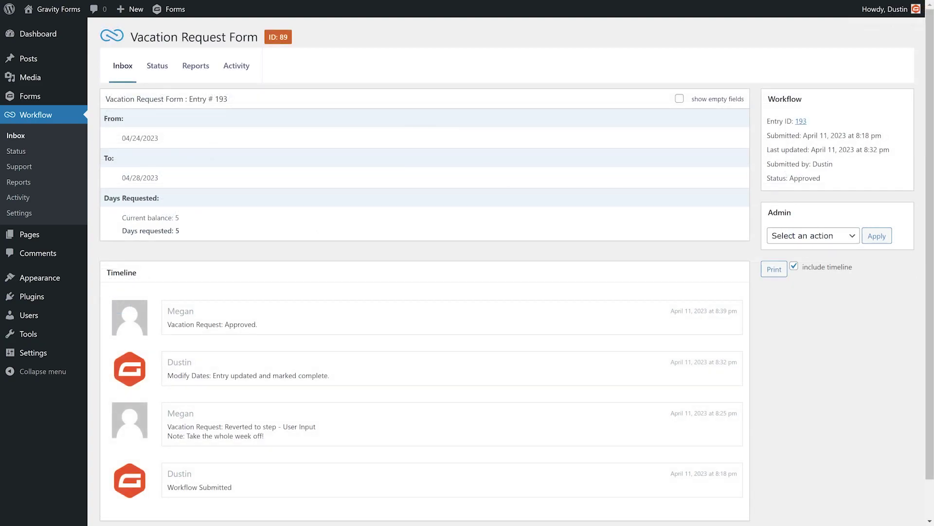